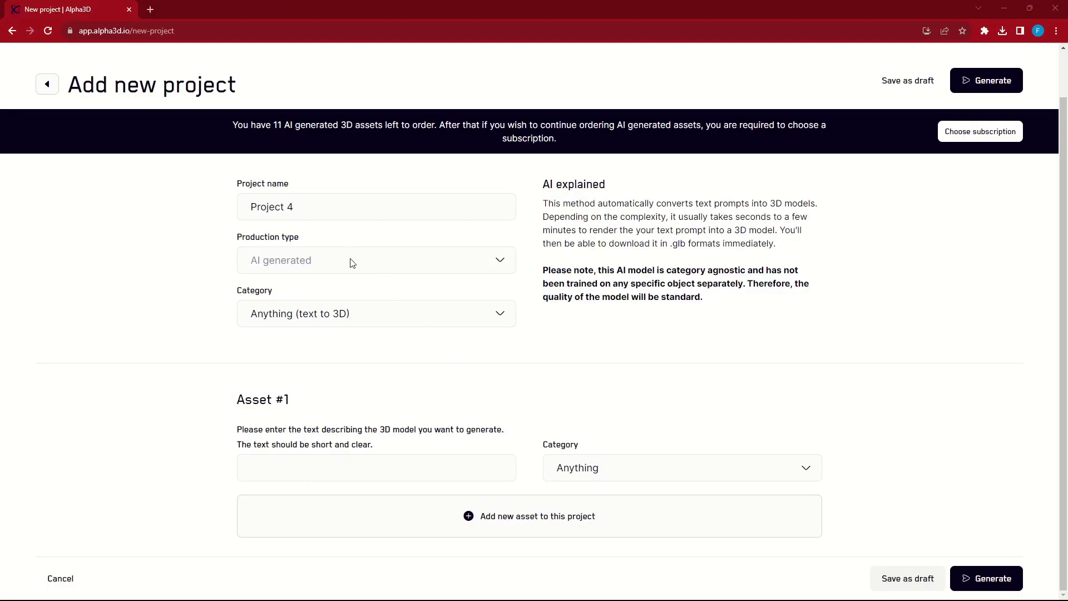
Enter three Alpha3D asset prompts: 'black dog', 'green chair' and 'person'.
{"action": "left_click", "coordinate": [344, 465]}
{"action": "type", "text": "ack dog"}
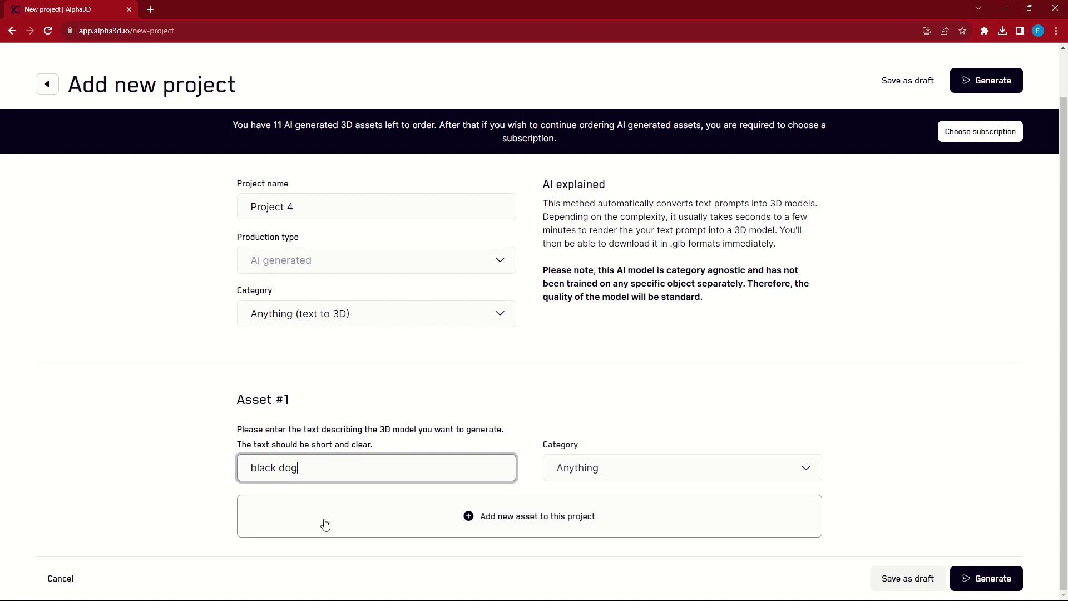
{"action": "type", "text": "black do"}
{"action": "left_click", "coordinate": [325, 524]}
{"action": "scroll", "coordinate": [314, 484], "scroll_direction": "down", "scroll_amount": 2}
{"action": "left_click", "coordinate": [304, 468]}
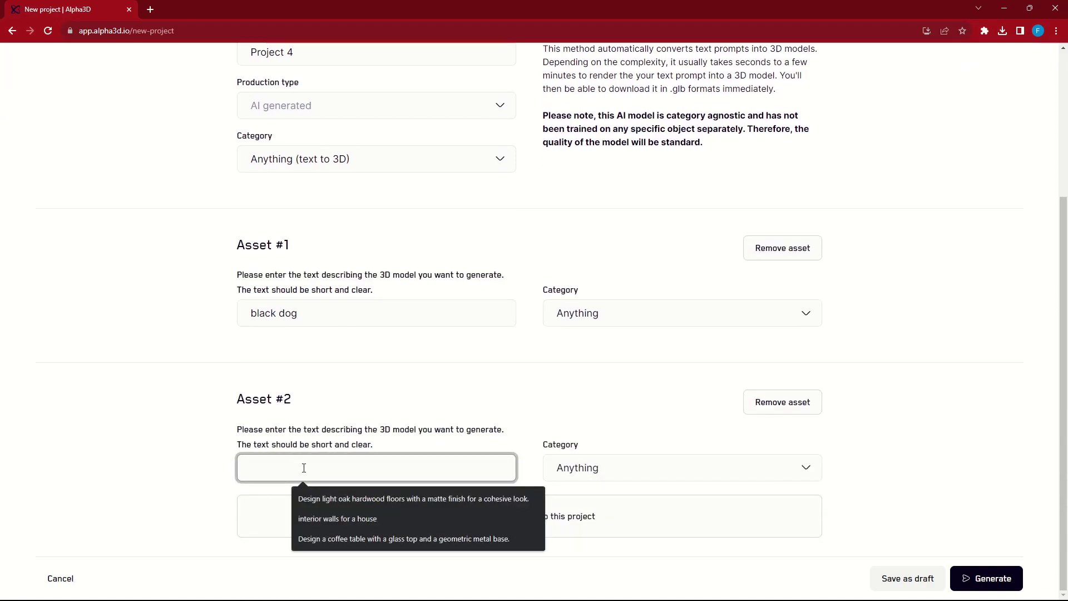
{"action": "type", "text": "green chair"}
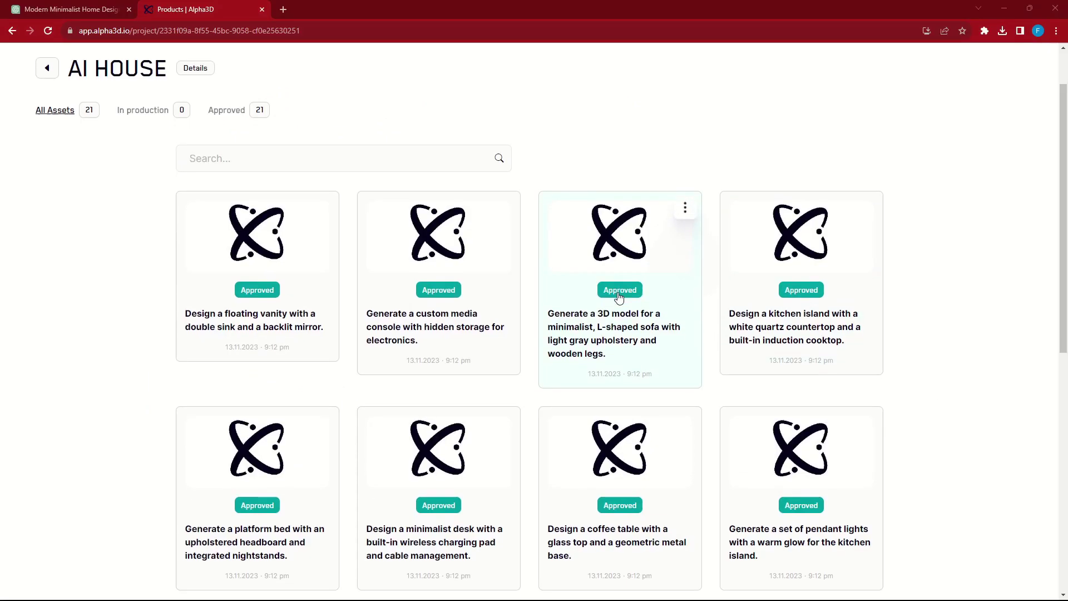
{"action": "scroll", "coordinate": [614, 296], "scroll_direction": "down", "scroll_amount": 3}
{"action": "scroll", "coordinate": [611, 289], "scroll_direction": "down", "scroll_amount": 3}
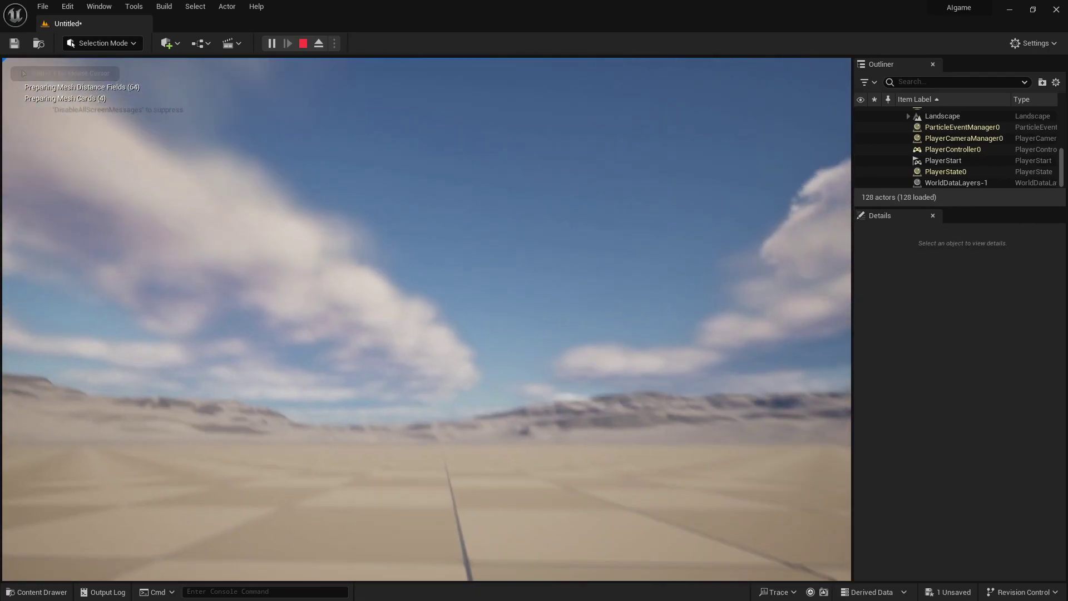
Release control from the running game with Shift+F1 to stop Play.
{"action": "key", "text": "shift+F1"}
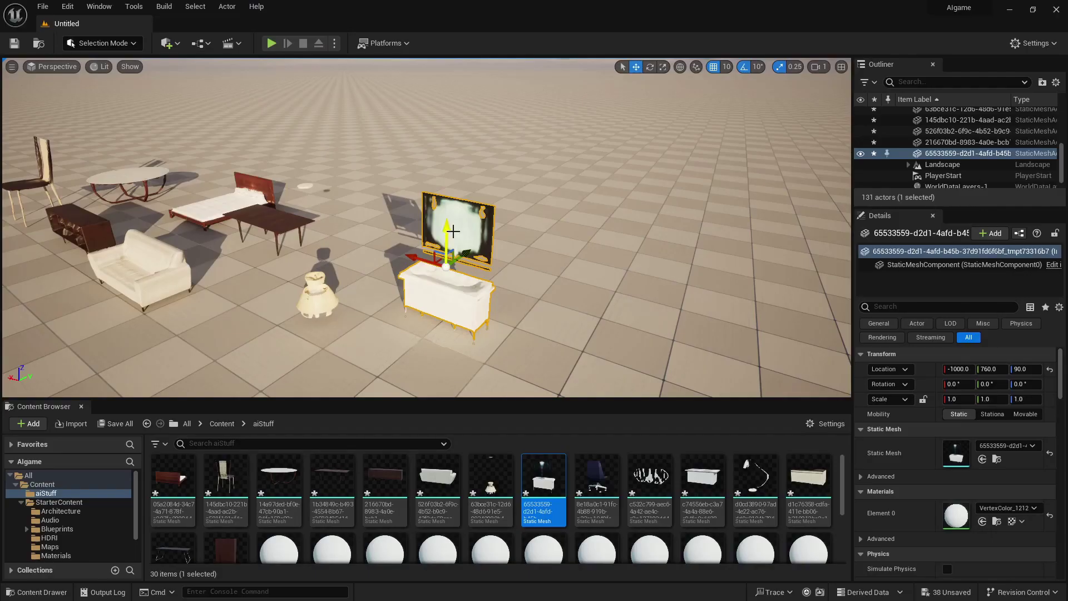
Raise the vanity slightly, then place an office chair lifted off the ground.
{"action": "left_click_drag", "start_coordinate": [448, 231], "coordinate": [447, 226]}
{"action": "right_click_drag", "start_coordinate": [470, 316], "coordinate": [667, 317]}
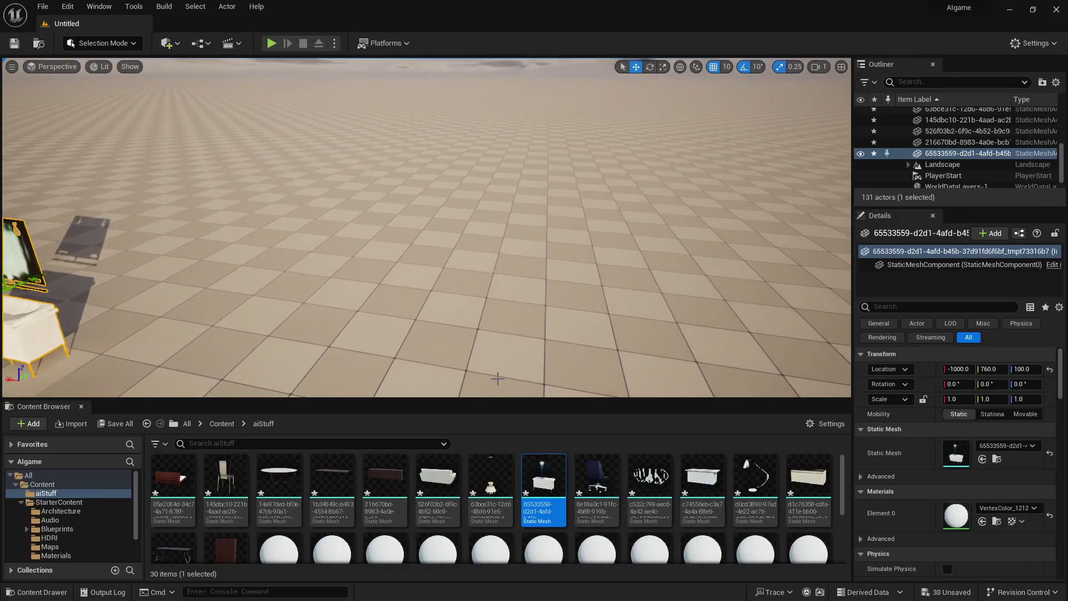
{"action": "mouse_move", "coordinate": [596, 489]}
{"action": "left_mouse_down"}
{"action": "mouse_move", "coordinate": [211, 323]}
{"action": "mouse_move", "coordinate": [203, 255]}
{"action": "left_mouse_up"}
{"action": "right_click_drag", "start_coordinate": [203, 255], "coordinate": [424, 286]}
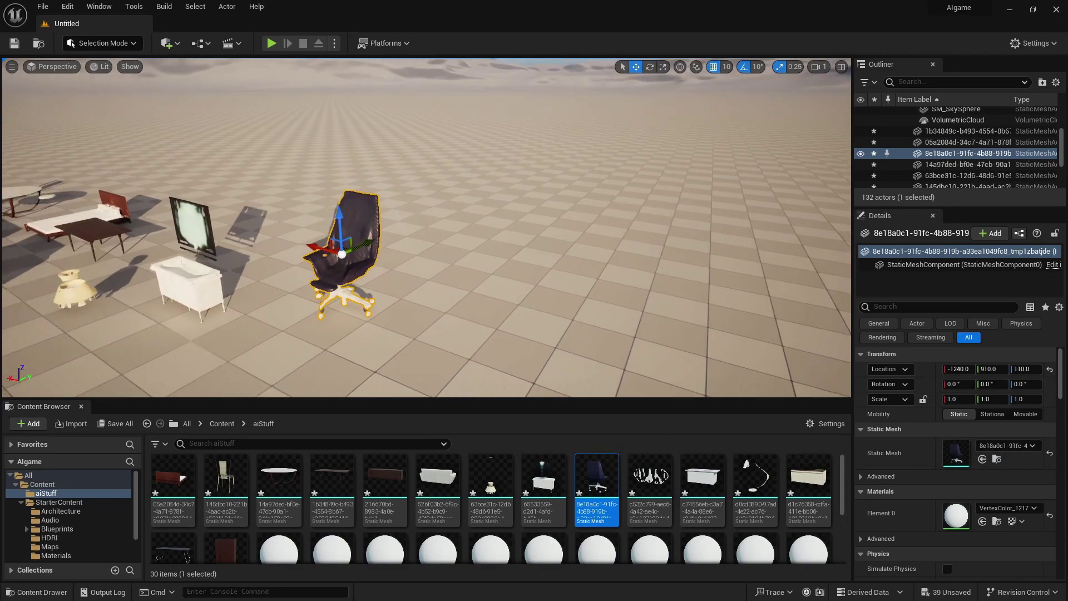
Add a raised white wavy sculpture, a white counter and a lamp.
{"action": "left_click_drag", "start_coordinate": [649, 491], "coordinate": [403, 289]}
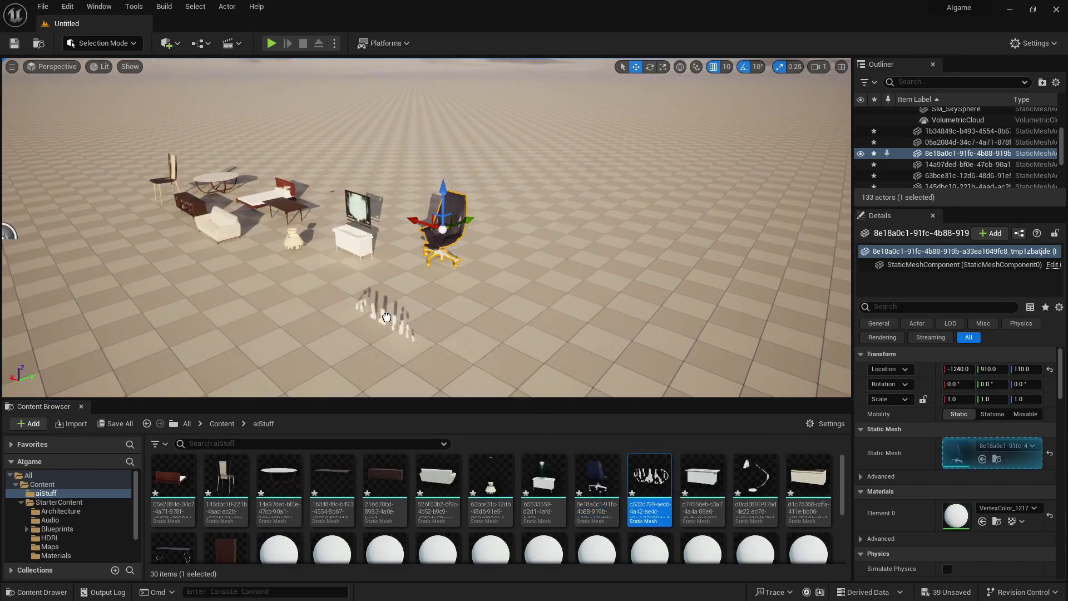
{"action": "right_click_drag", "start_coordinate": [378, 283], "coordinate": [401, 284]}
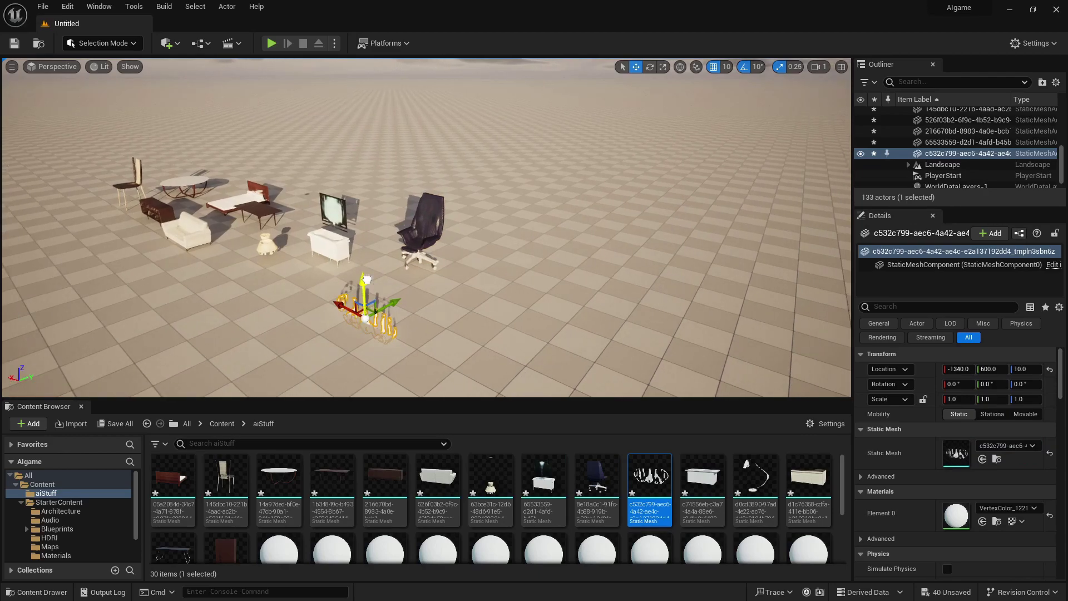
{"action": "left_click_drag", "start_coordinate": [366, 277], "coordinate": [365, 264]}
{"action": "left_click_drag", "start_coordinate": [473, 279], "coordinate": [400, 208]}
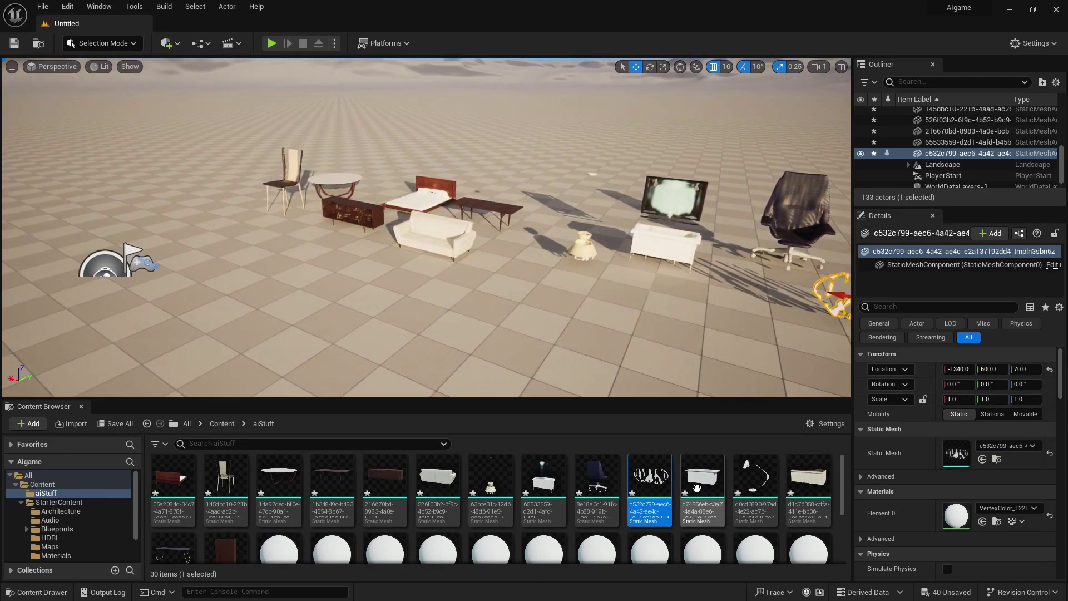
{"action": "left_click_drag", "start_coordinate": [697, 489], "coordinate": [568, 241]}
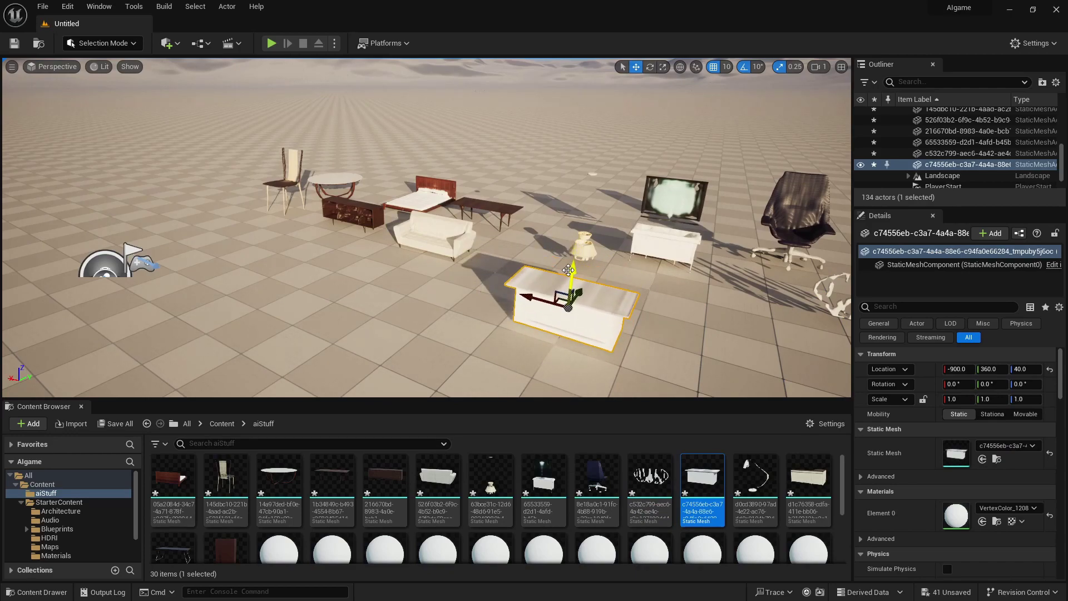
{"action": "left_click_drag", "start_coordinate": [756, 484], "coordinate": [429, 268]}
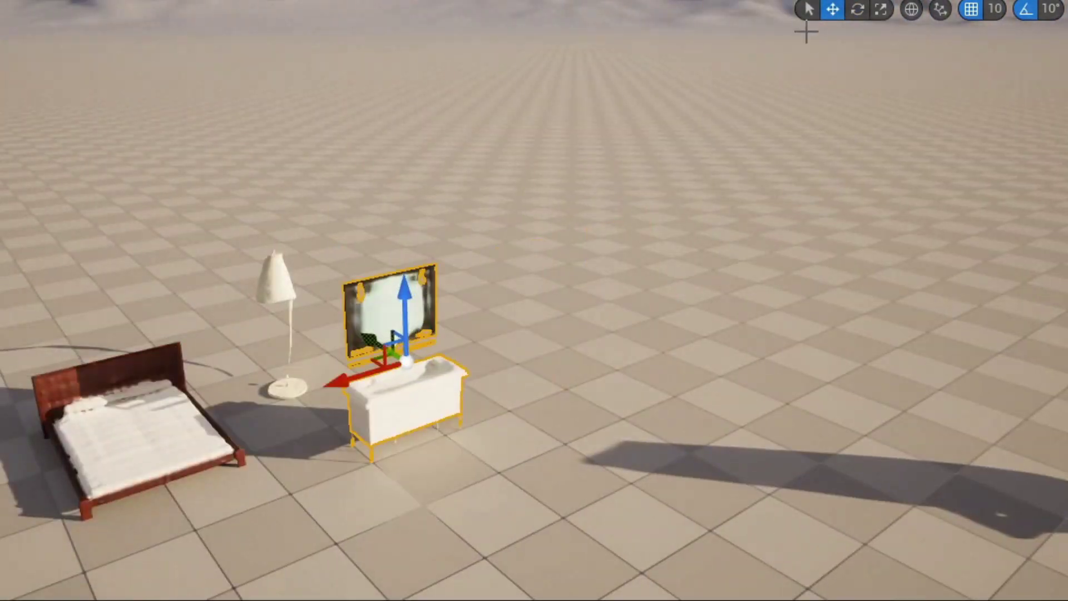
Switch the gizmo to rotate, then to scale, for shaping the cube wall.
{"action": "left_click", "coordinate": [858, 9]}
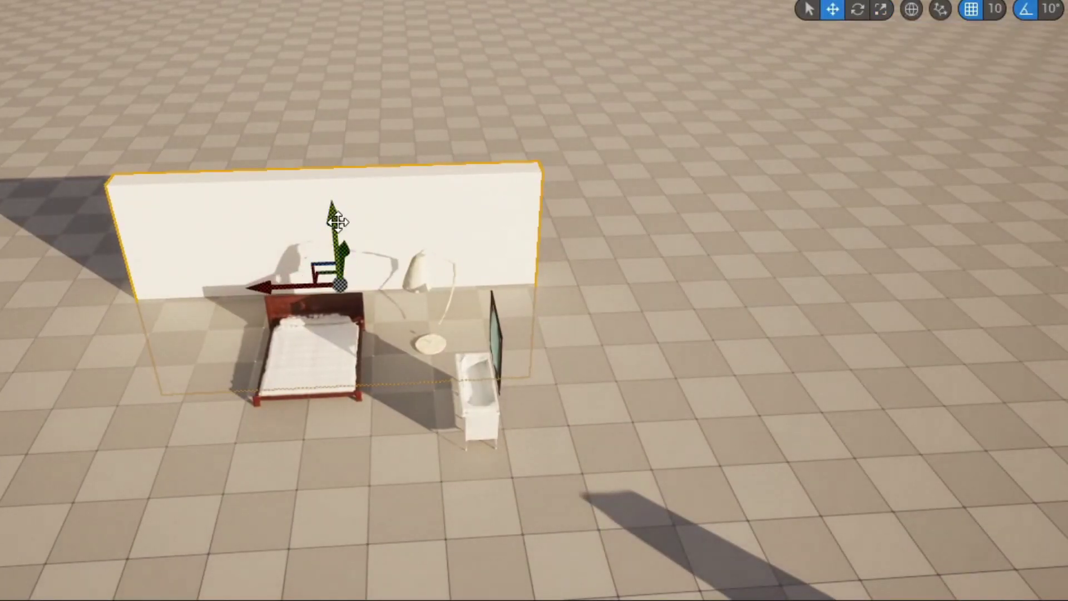
{"action": "left_click", "coordinate": [881, 8]}
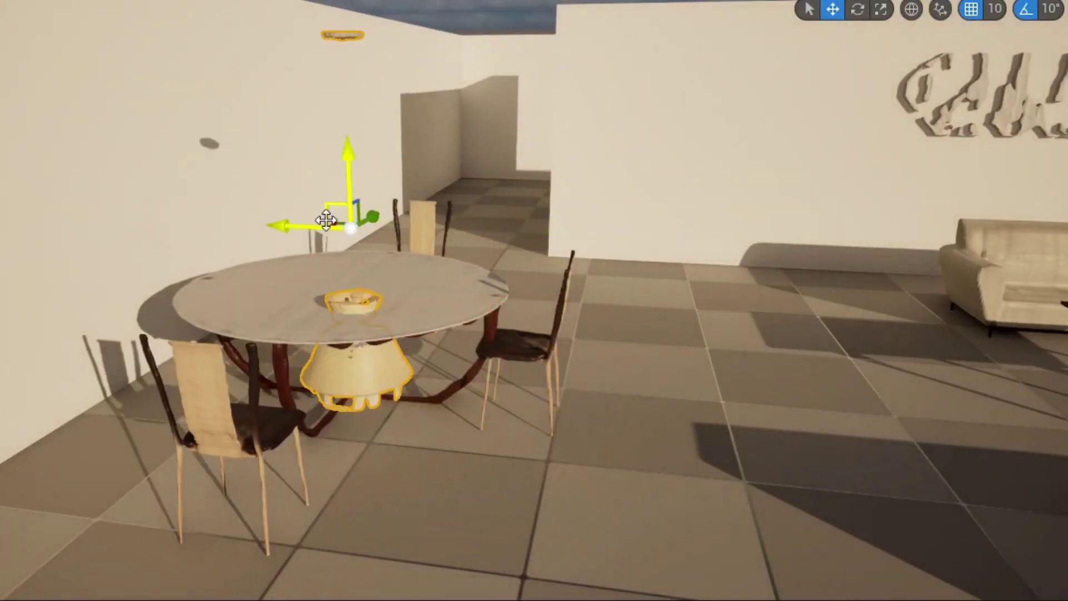
Look down at the dining table, then use the scale and move tools on the walls.
{"action": "right_click_drag", "start_coordinate": [326, 220], "coordinate": [811, 82]}
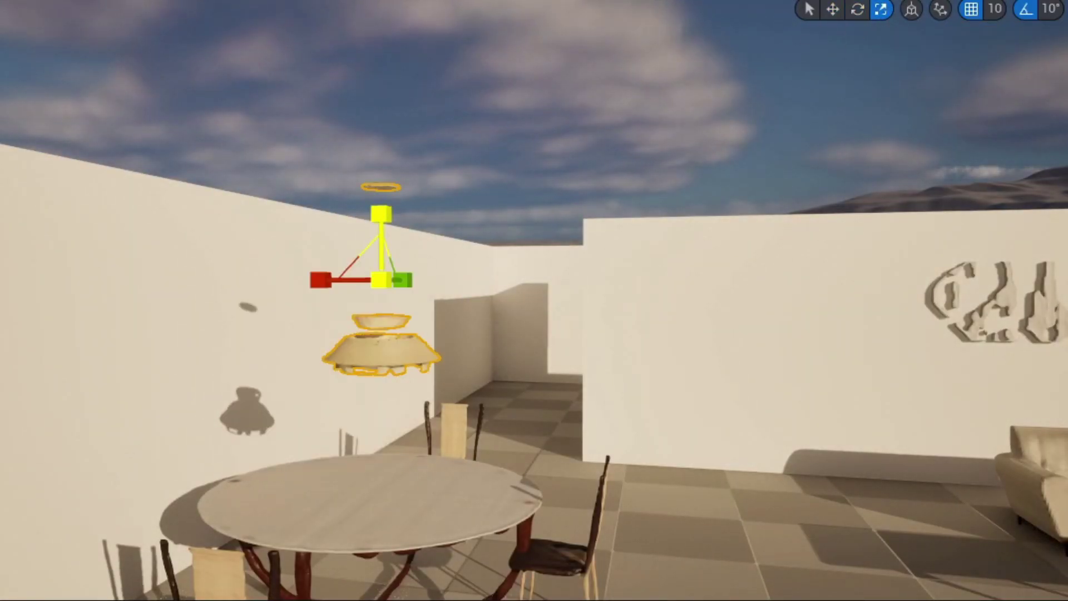
{"action": "right_click_drag", "start_coordinate": [535, 301], "coordinate": [534, 351]}
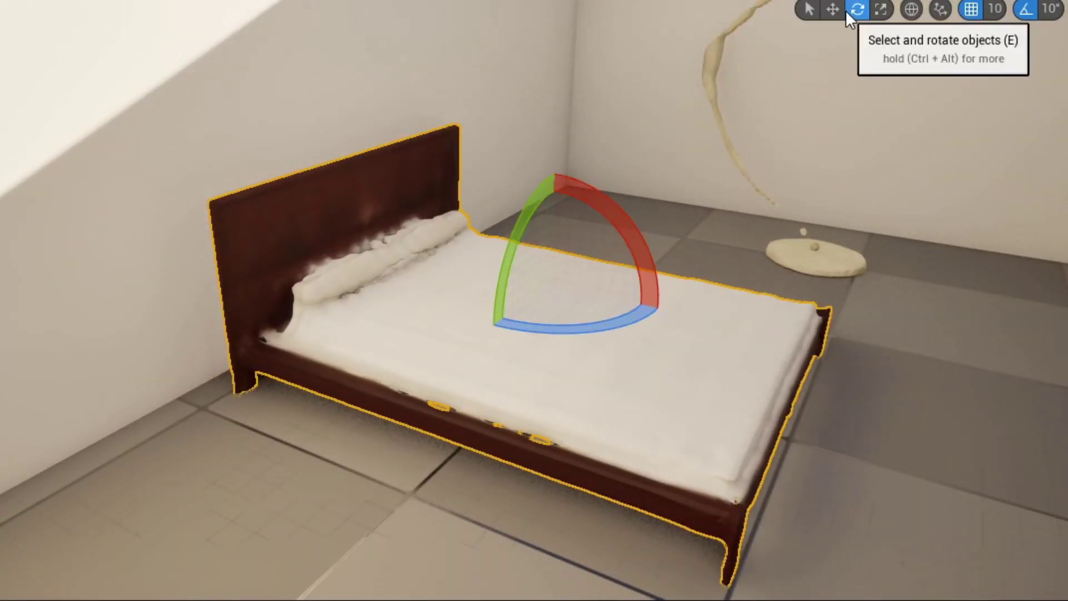
{"action": "left_click", "coordinate": [880, 9]}
{"action": "left_click", "coordinate": [833, 10]}
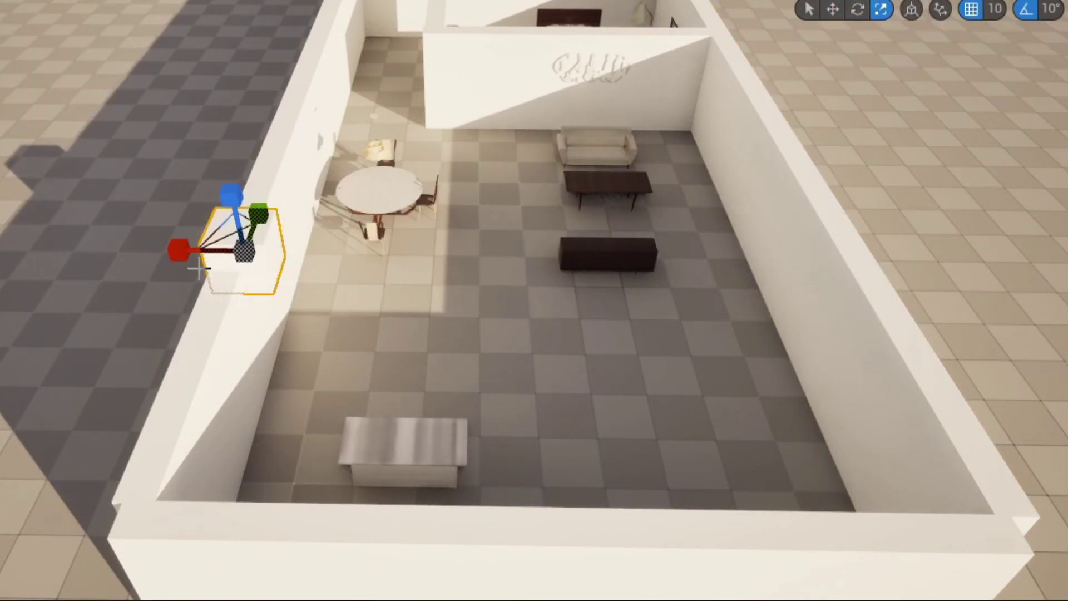
Stretch and shift a wall cube into a roof slab covering the house.
{"action": "left_click_drag", "start_coordinate": [200, 268], "coordinate": [276, 268]}
{"action": "left_click_drag", "start_coordinate": [174, 249], "coordinate": [473, 251]}
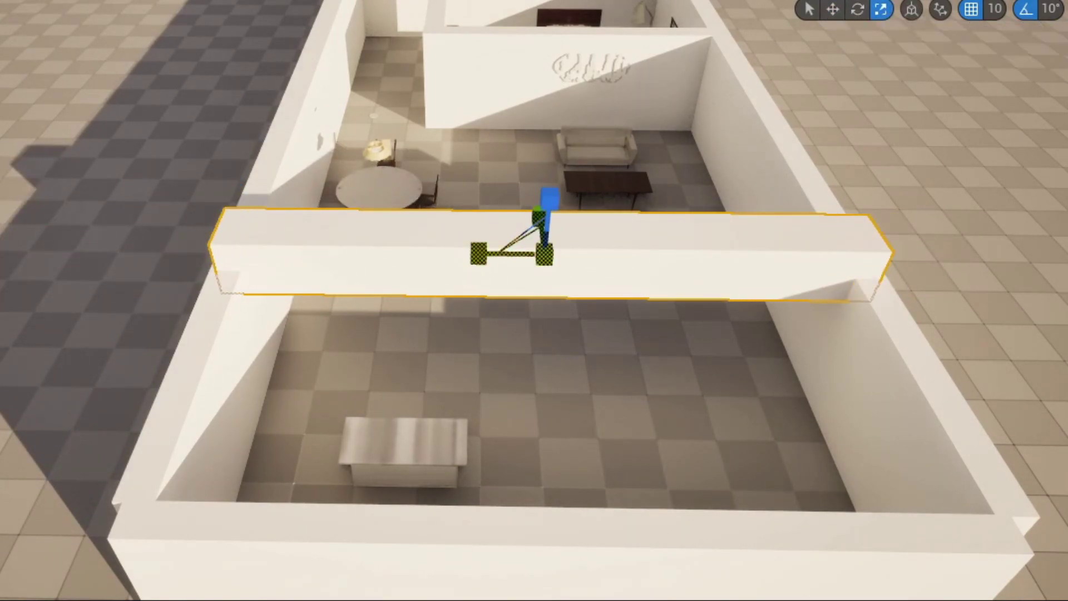
{"action": "left_click_drag", "start_coordinate": [570, 179], "coordinate": [342, 210], "text": "alt"}
{"action": "left_click_drag", "start_coordinate": [255, 240], "coordinate": [963, 41]}
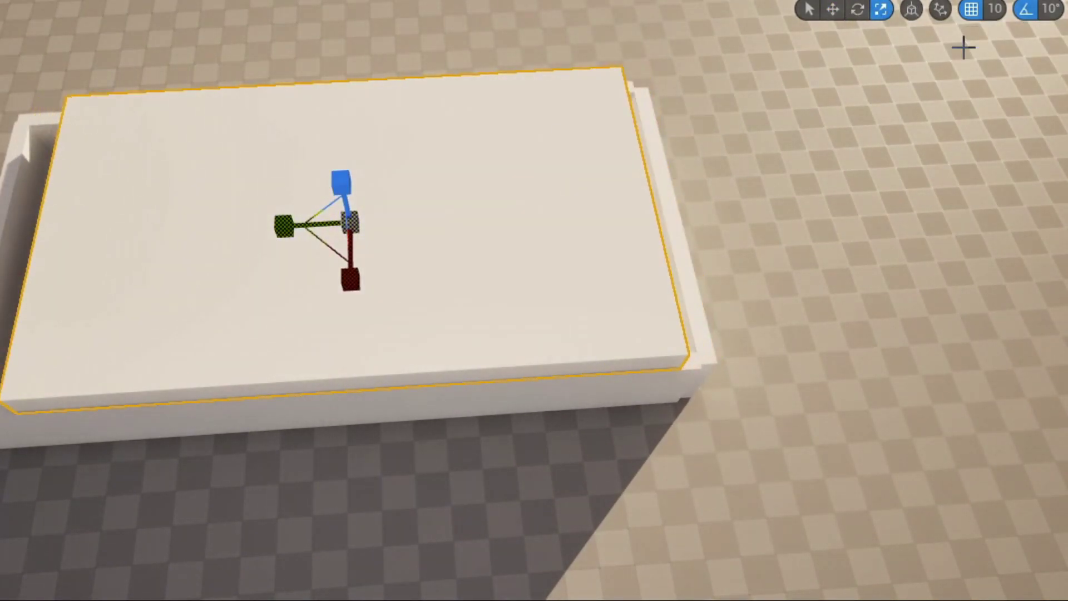
{"action": "key", "text": "w"}
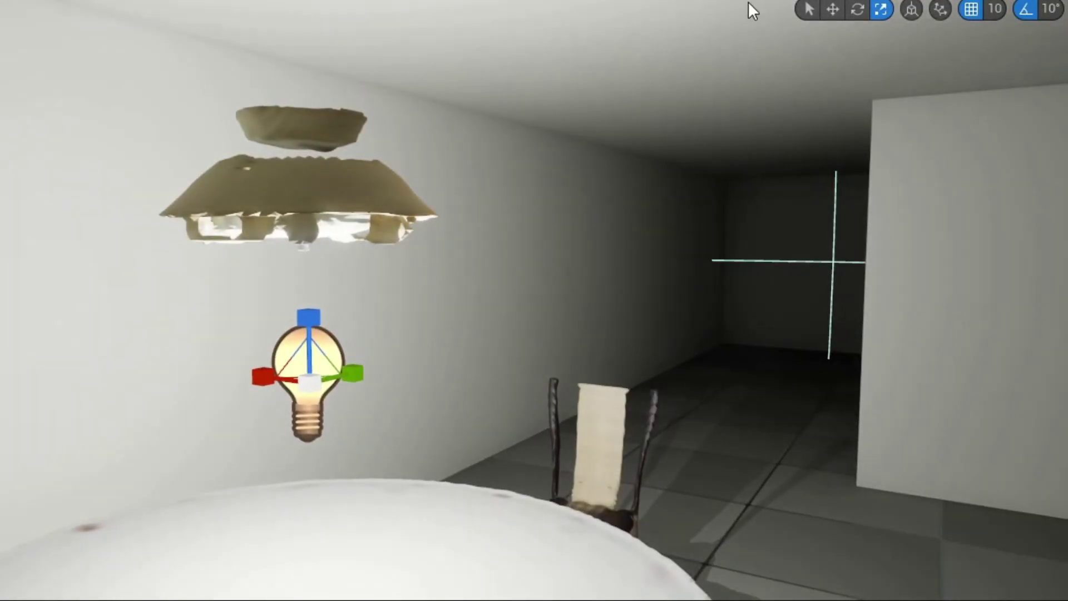
Move the ceiling lamp and add a Rect Light tilted to -70 degrees.
{"action": "key", "text": "w"}
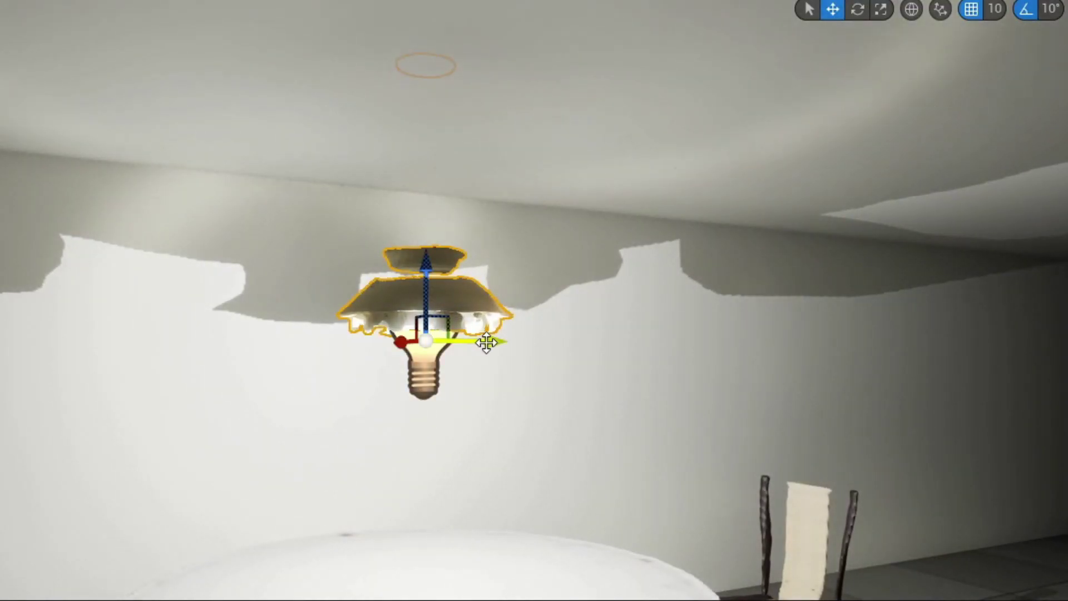
{"action": "right_click_drag", "start_coordinate": [486, 342], "coordinate": [631, 176]}
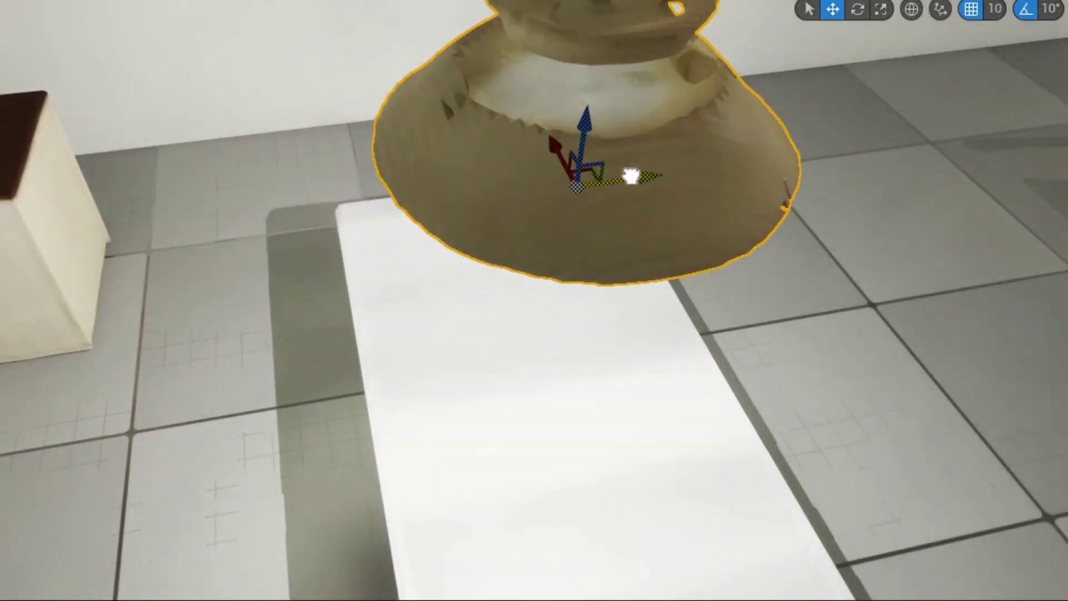
{"action": "left_click", "coordinate": [33, 3]}
{"action": "mouse_move", "coordinate": [43, 151]}
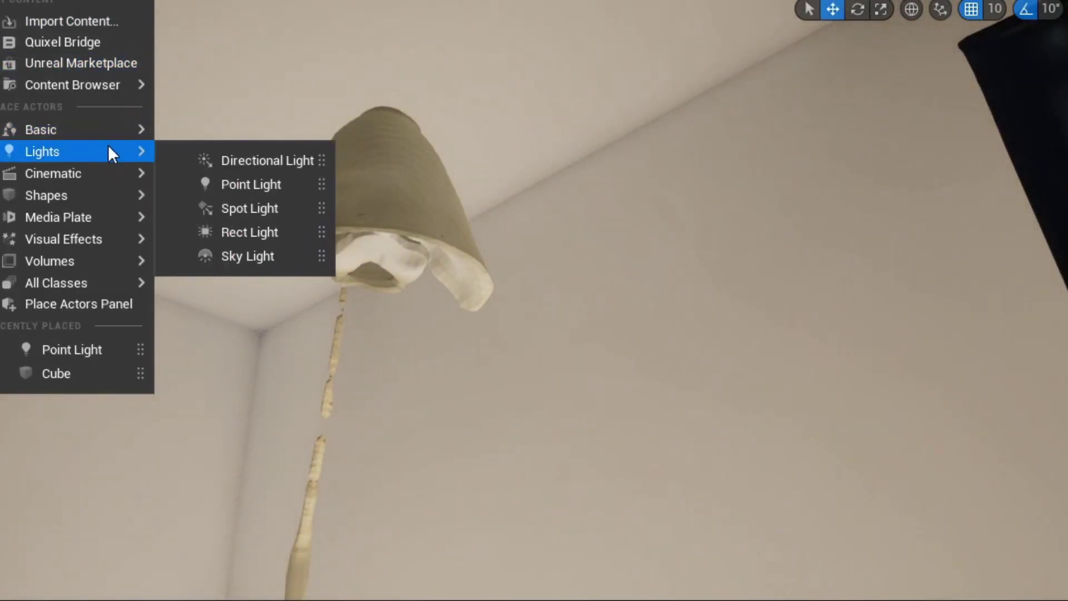
{"action": "left_click", "coordinate": [250, 233]}
{"action": "right_click_drag", "start_coordinate": [534, 302], "coordinate": [534, 300]}
{"action": "key", "text": "e"}
{"action": "left_click_drag", "start_coordinate": [326, 213], "coordinate": [342, 209]}
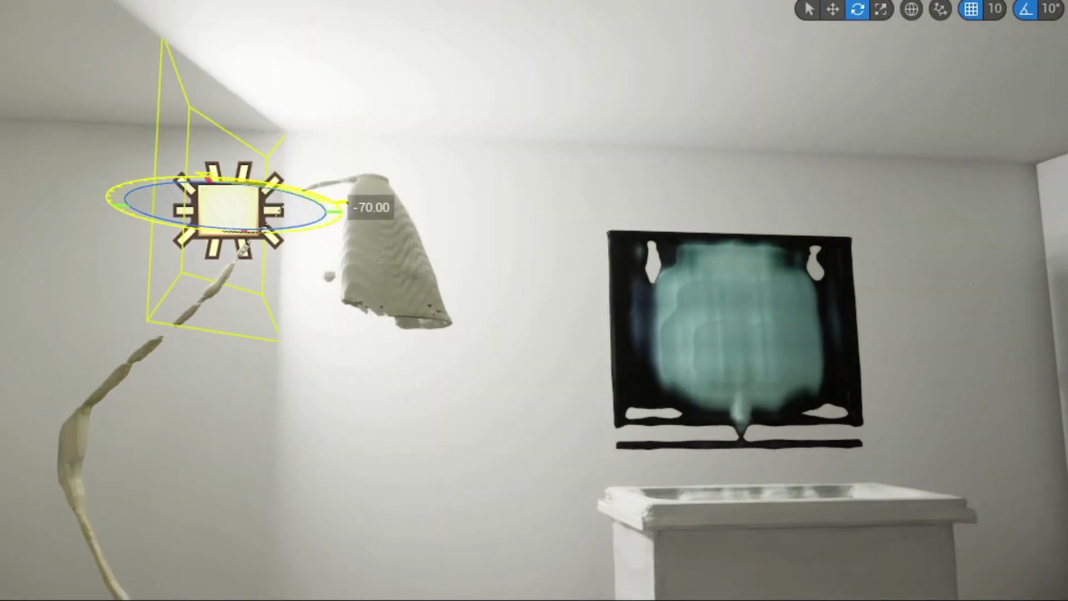